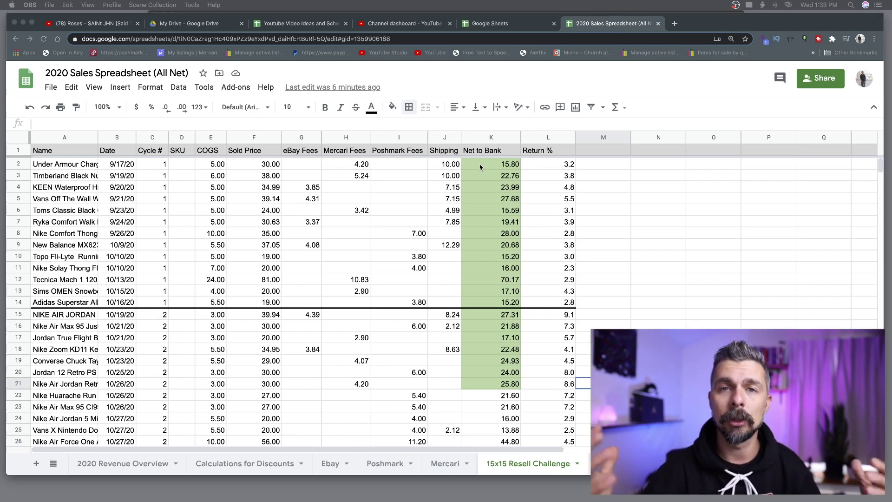
Select the cycle 1 Net to Bank cells K2:K14 and read their sum
left_click_drag(480, 167, 476, 300)
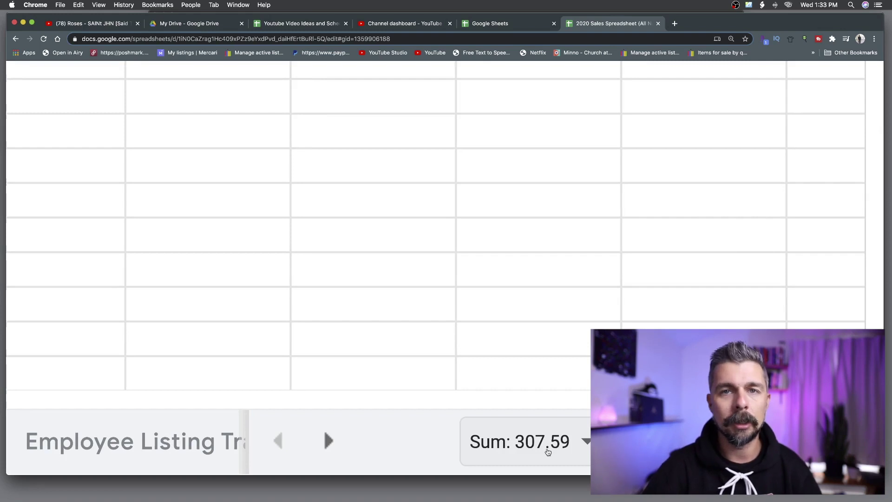
left_click(684, 260)
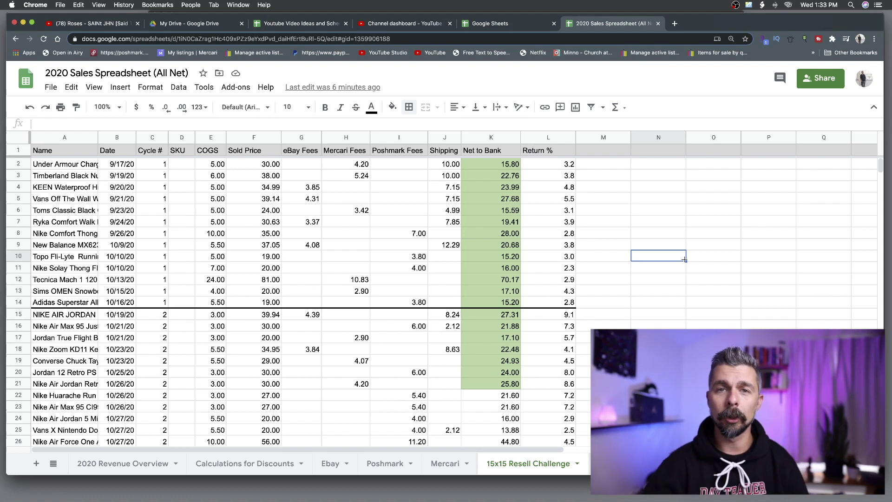
left_click_drag(491, 164, 491, 302)
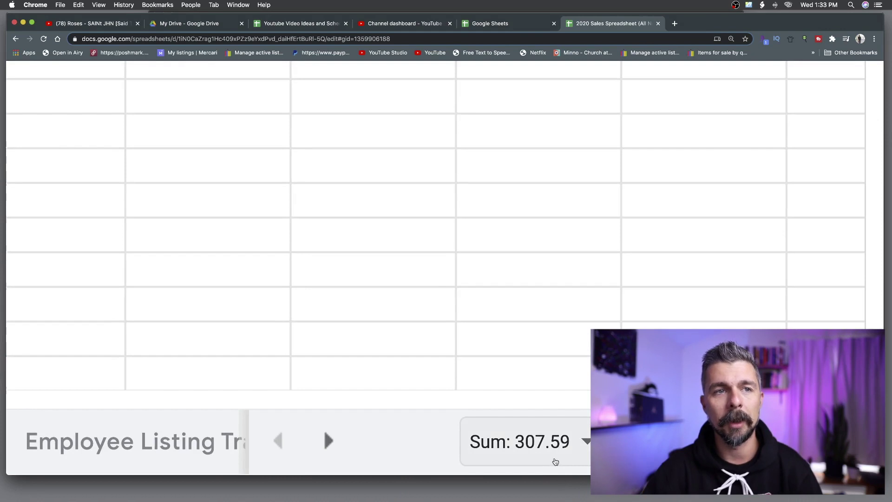
scroll(505, 348, "down", 3)
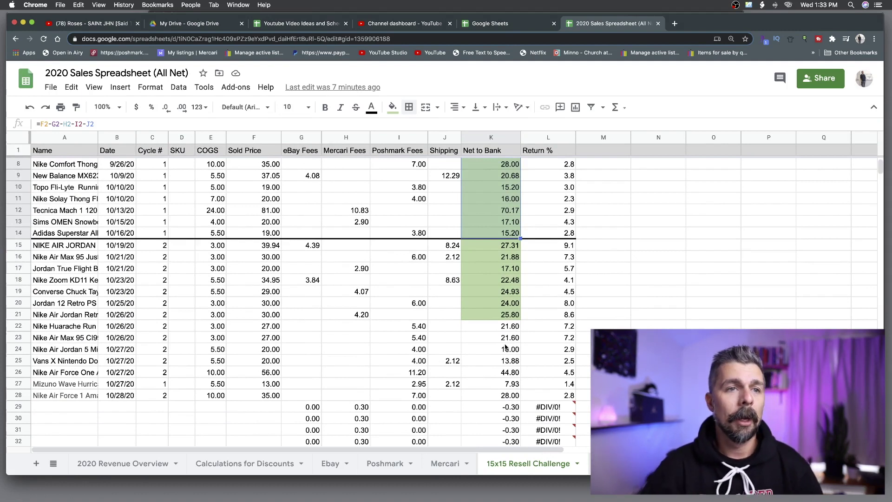
left_click(496, 257)
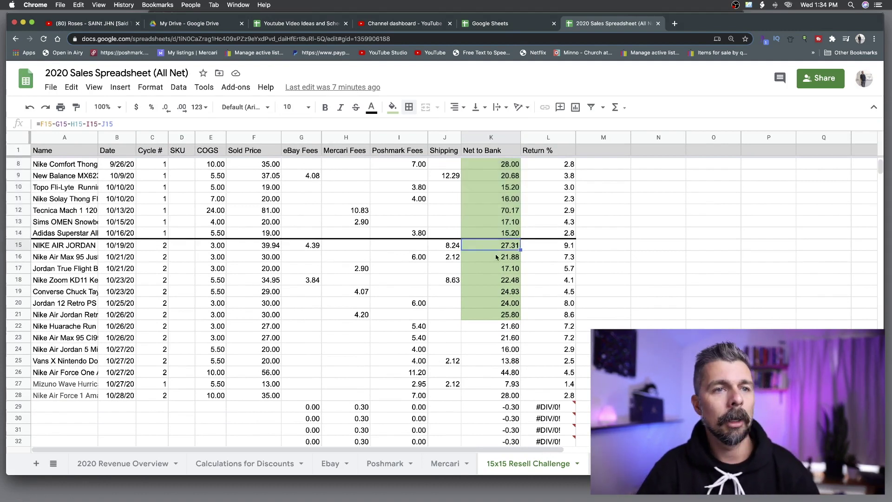
Read the cycle 2 Net to Bank sums for K15:K28 and the unshaded rows K22:K28
left_click_drag(495, 244, 490, 398)
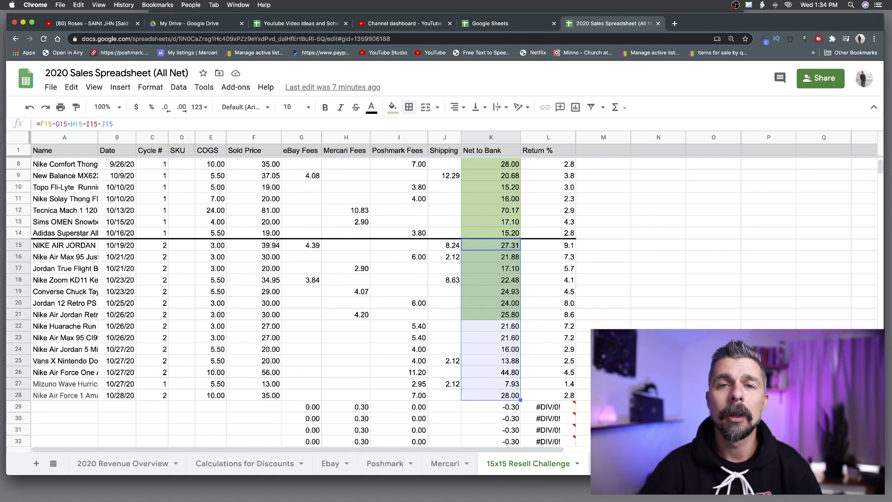
scroll(297, 278, "down", 2)
left_click_drag(506, 188, 508, 257)
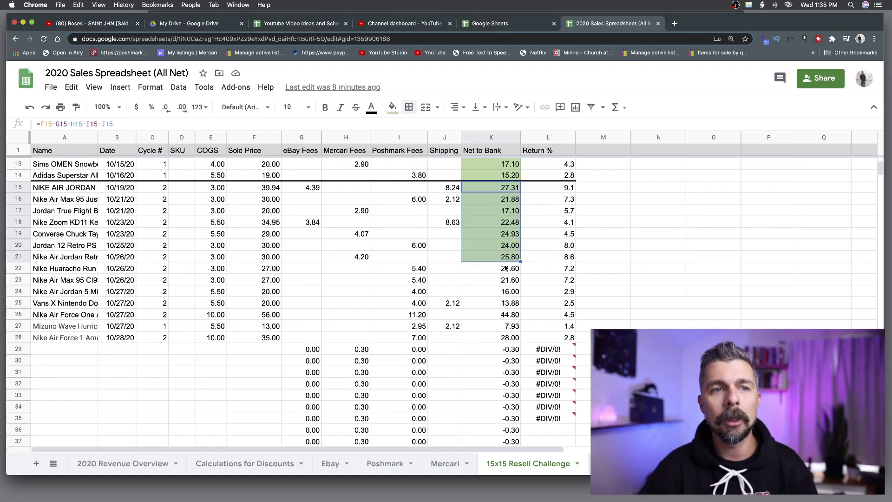
left_click_drag(506, 268, 503, 338)
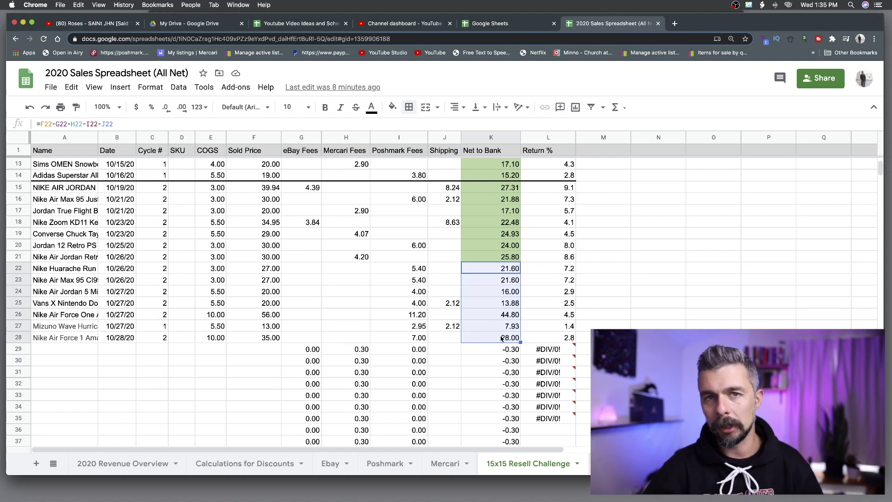
left_click(674, 23)
Load the Vendoo website in the new tab and log in
left_click(511, 41)
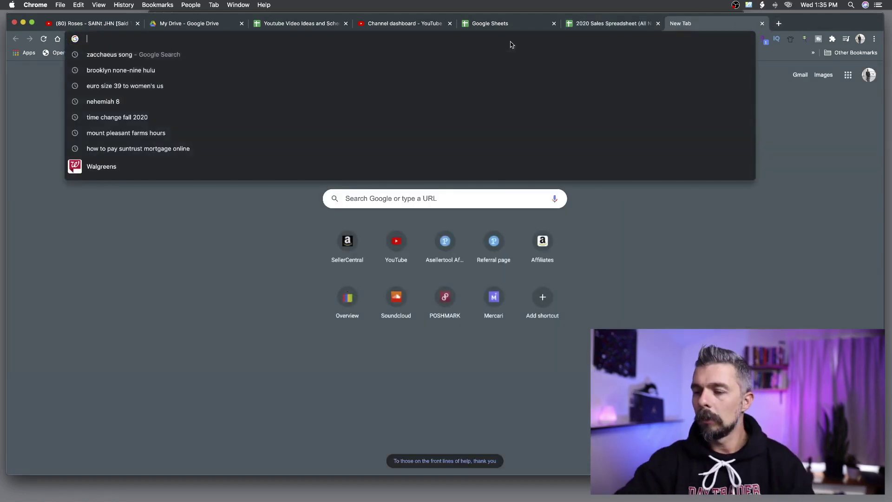
type("vendoo")
key("Return")
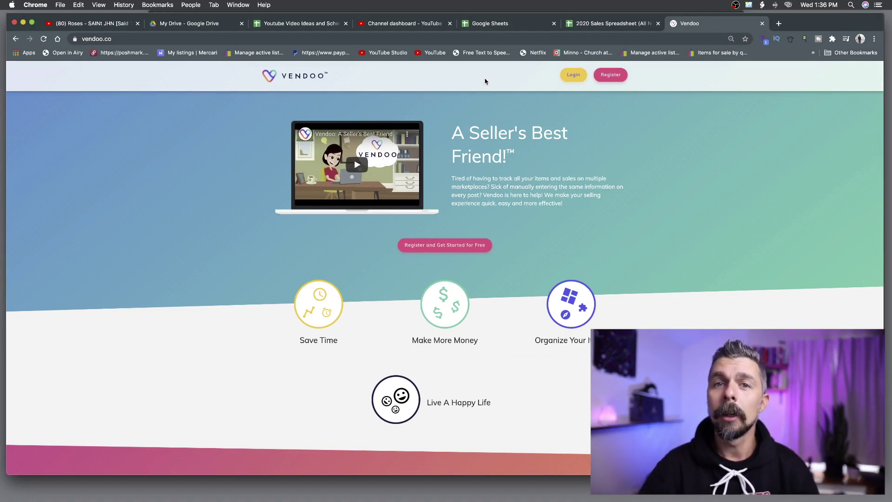
left_click(564, 76)
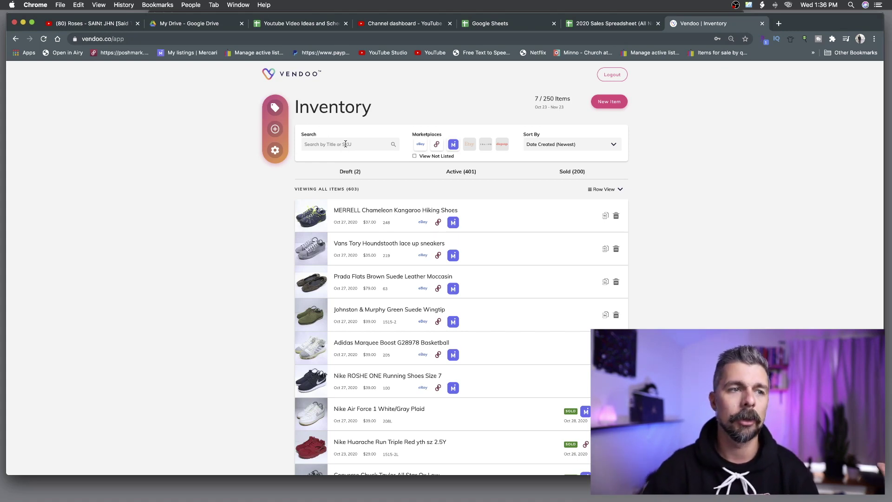
Search the Vendoo inventory for SKU 1515-2
scroll(521, 313, "down", 5)
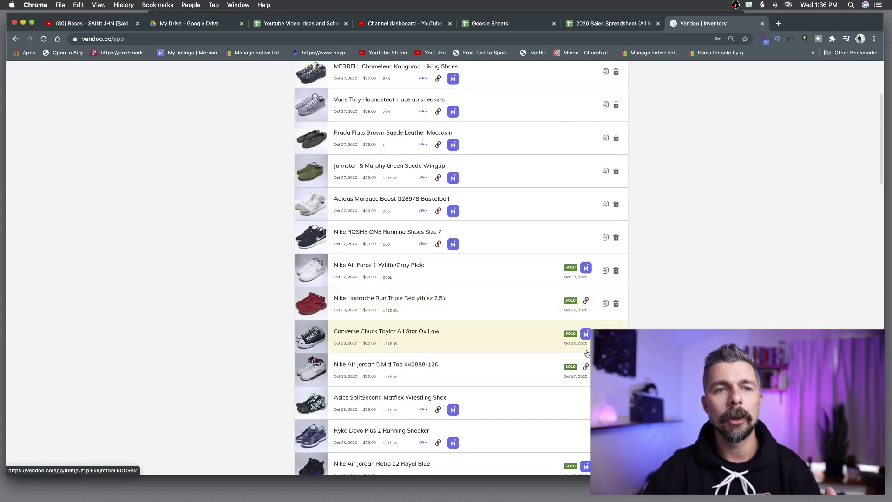
scroll(548, 335, "up", 5)
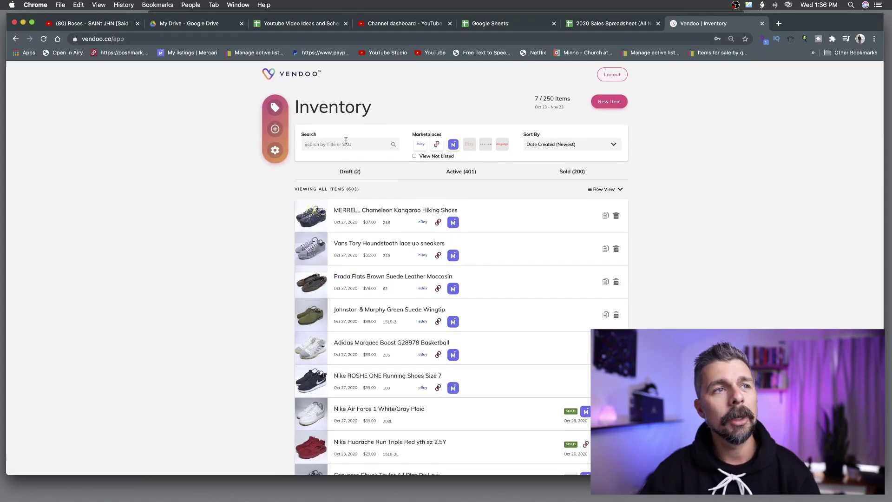
left_click(344, 144)
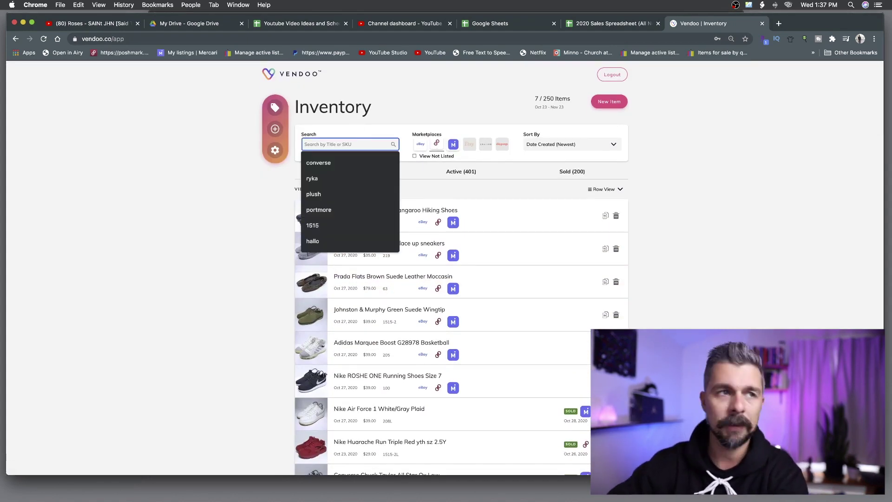
type("1515")
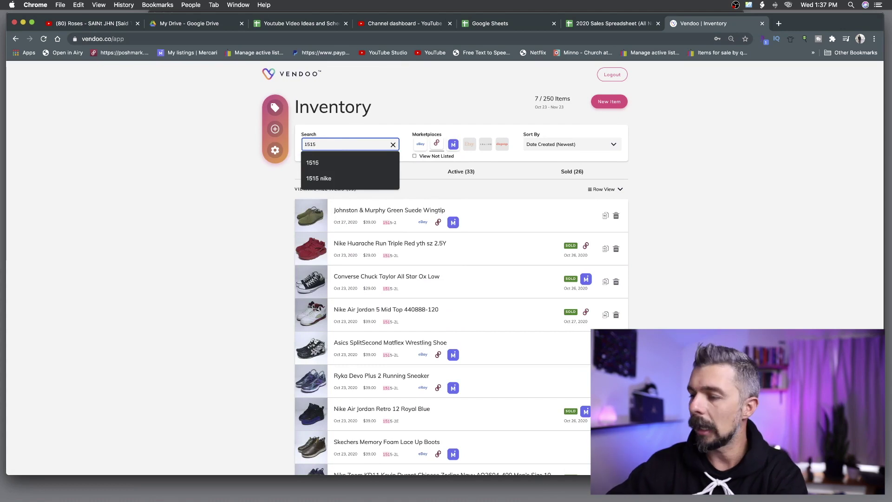
type("-2")
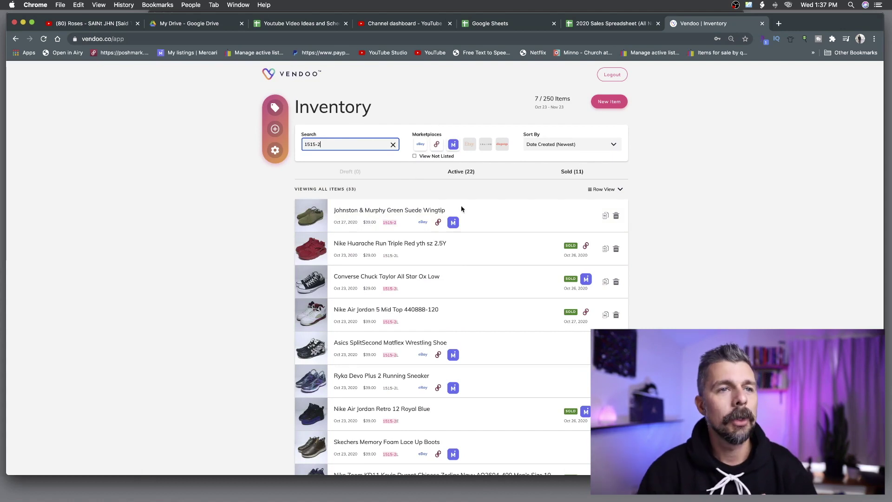
Scroll through the 1515-2 results to see which items are already sold
scroll(462, 206, "down", 3)
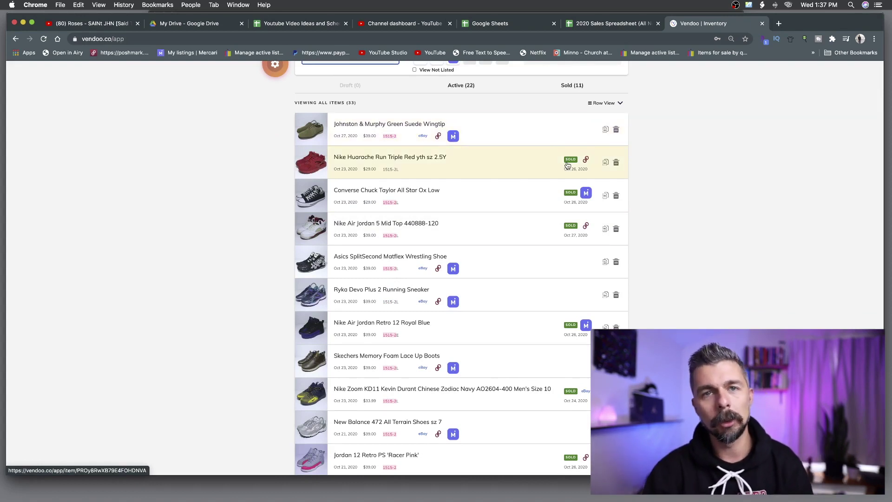
scroll(571, 256, "down", 15)
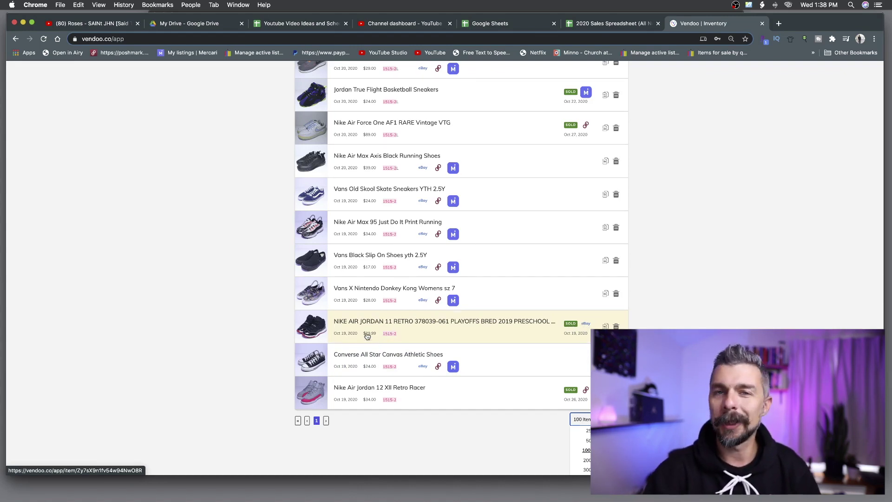
left_click(595, 25)
Check the row 15 item name, row 18 eBay fee and J9 shipping cost against Vendoo
double_click(59, 190)
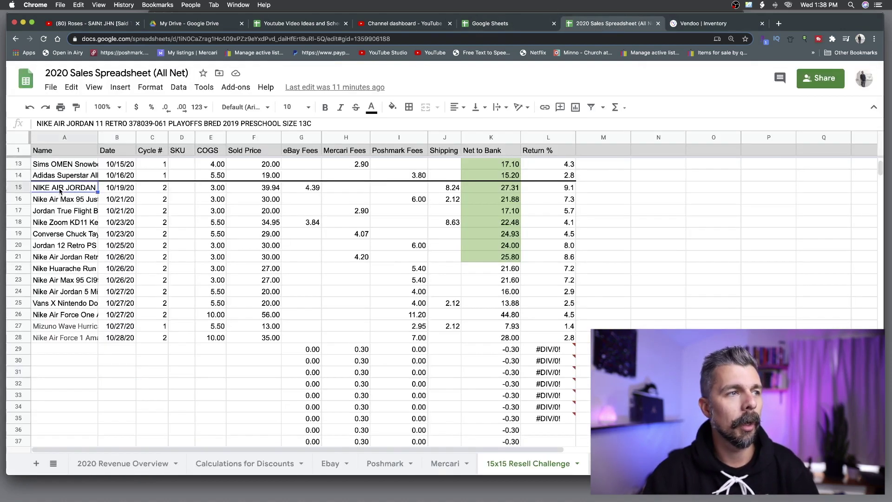
left_click(293, 223)
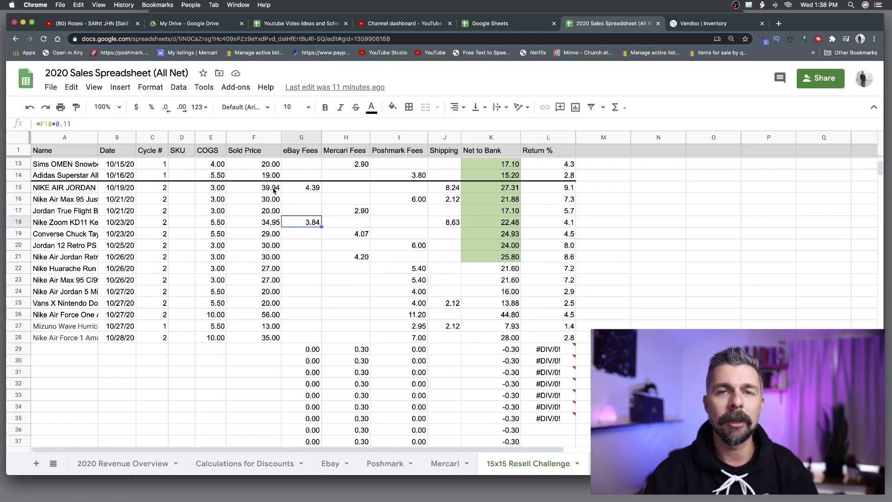
key("ctrl+Tab")
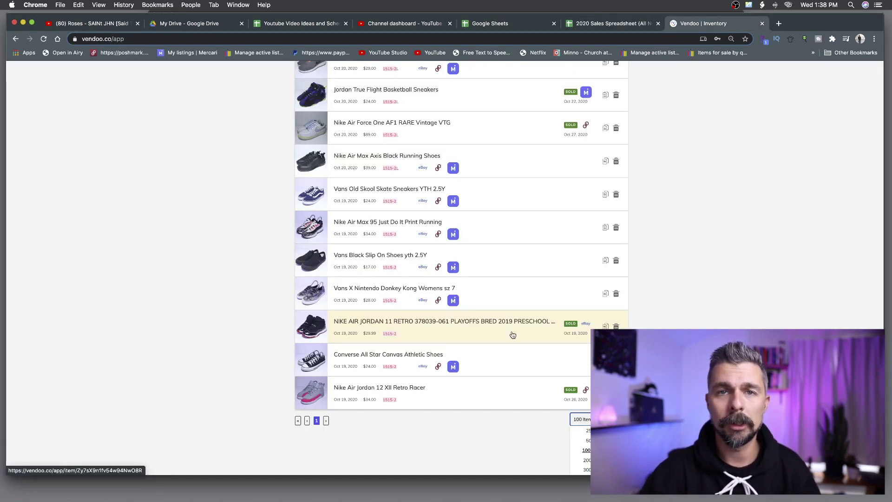
left_click(615, 25)
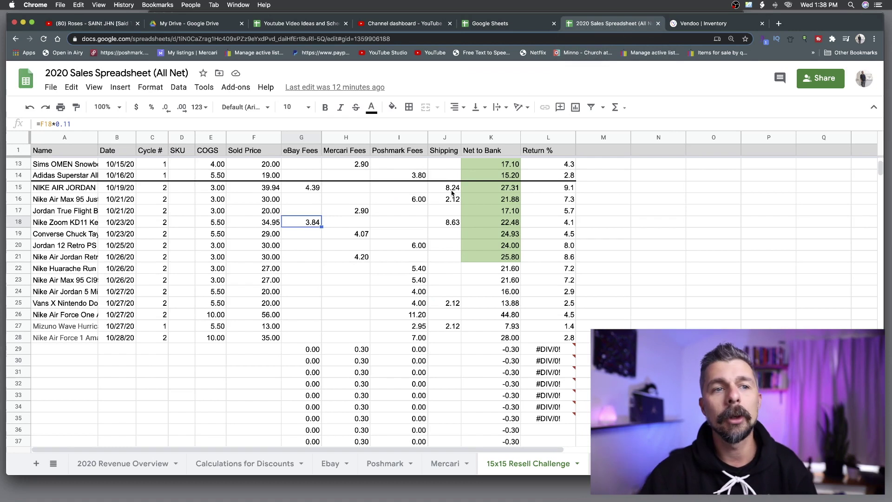
scroll(456, 214, "up", 5)
left_click(437, 248)
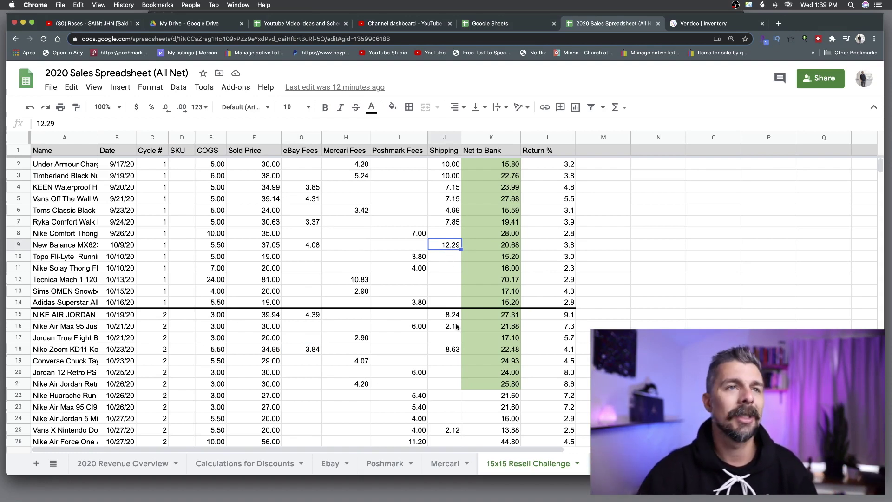
left_click(708, 24)
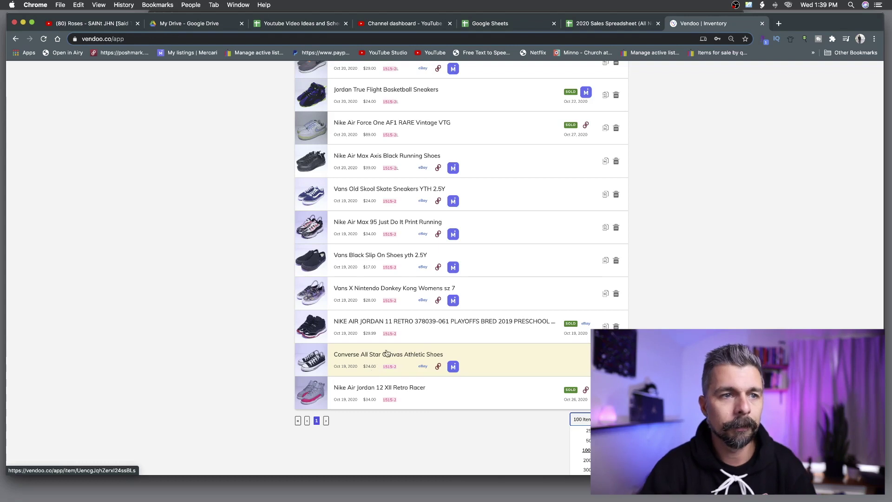
Open the Vans X Nintendo Donkey Kong Womens sz 7 item page
left_click(395, 290)
Set the Vans Donkey Kong item's Poshmark status to Sold, confirm, and return to Inventory
left_click(328, 224)
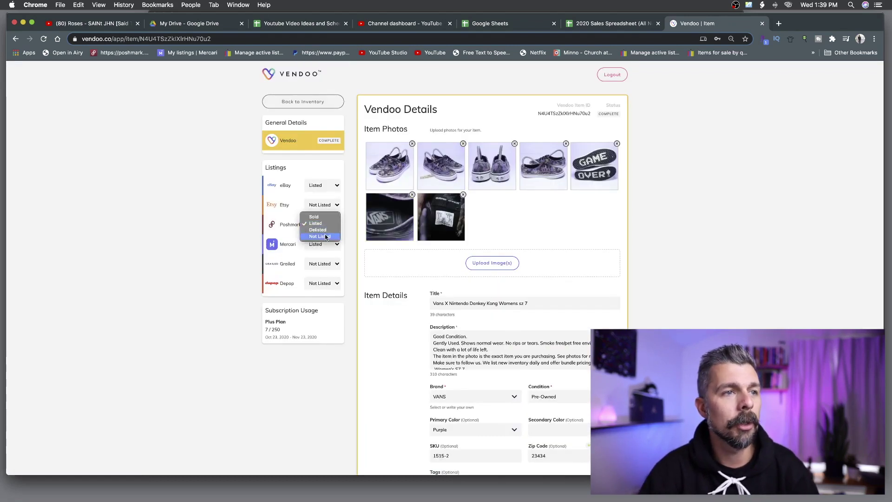
left_click(325, 217)
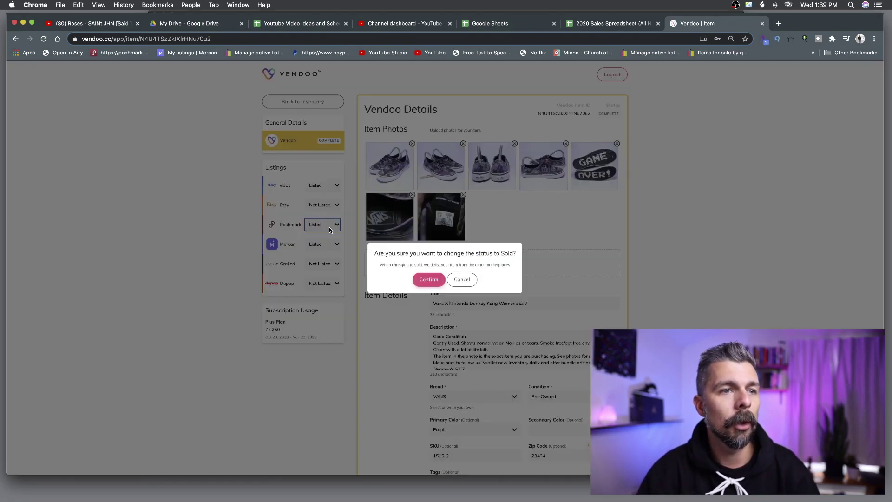
left_click(430, 280)
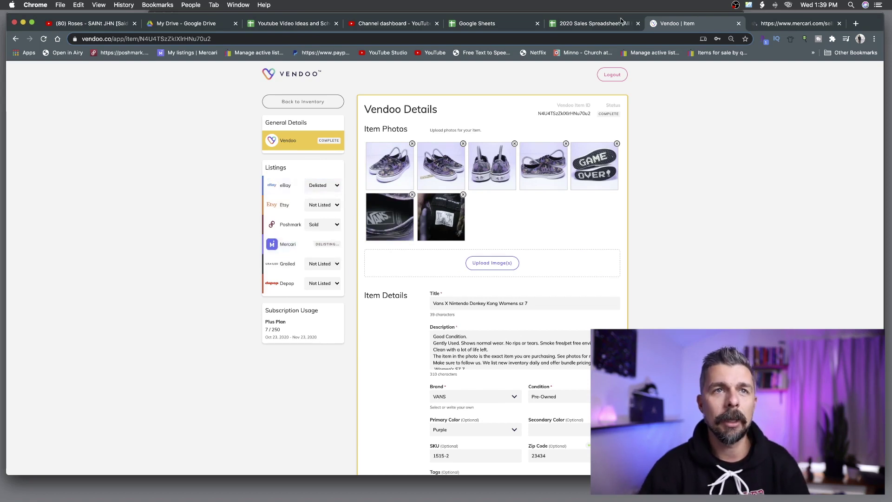
left_click(603, 22)
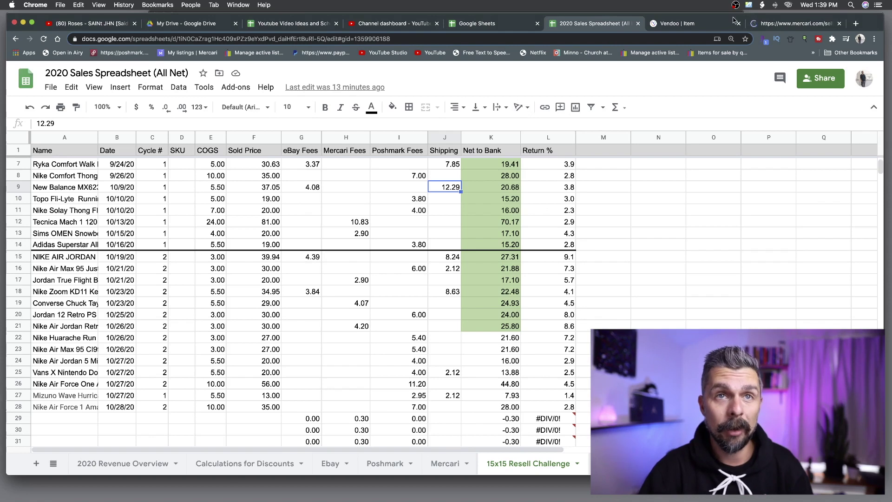
left_click(686, 23)
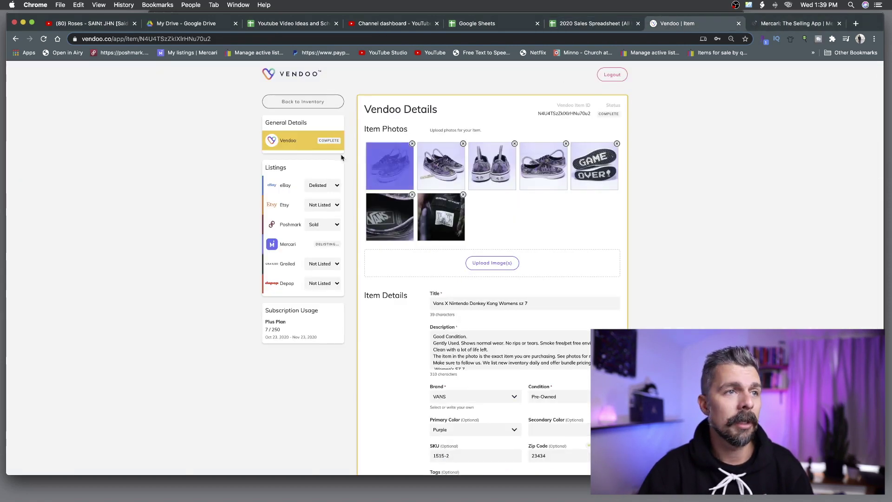
left_click(303, 102)
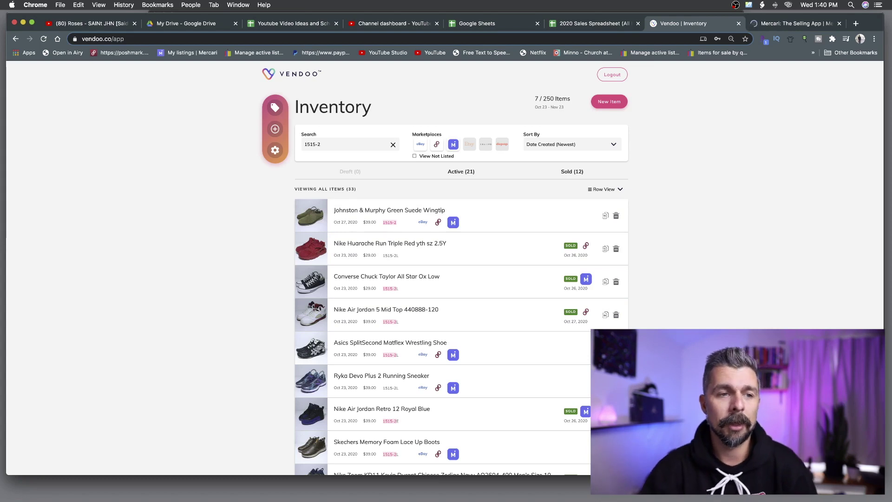
Find and open the Nike Air Force 1 Amare Staudemire item in the inventory
scroll(579, 263, "down", 5)
scroll(578, 263, "up", 5)
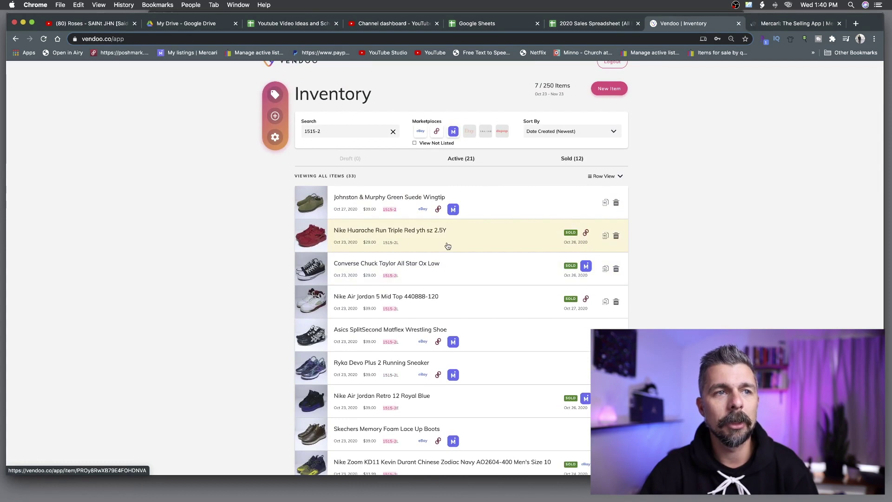
scroll(576, 317, "down", 3)
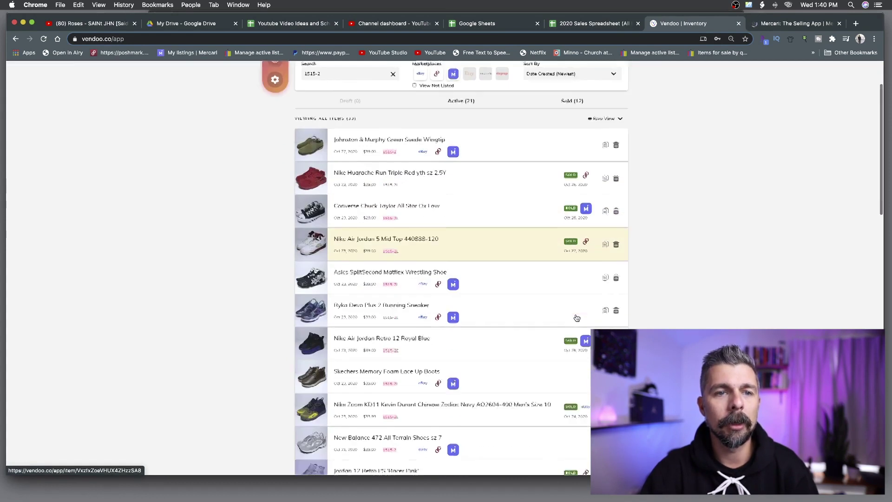
scroll(577, 318, "down", 10)
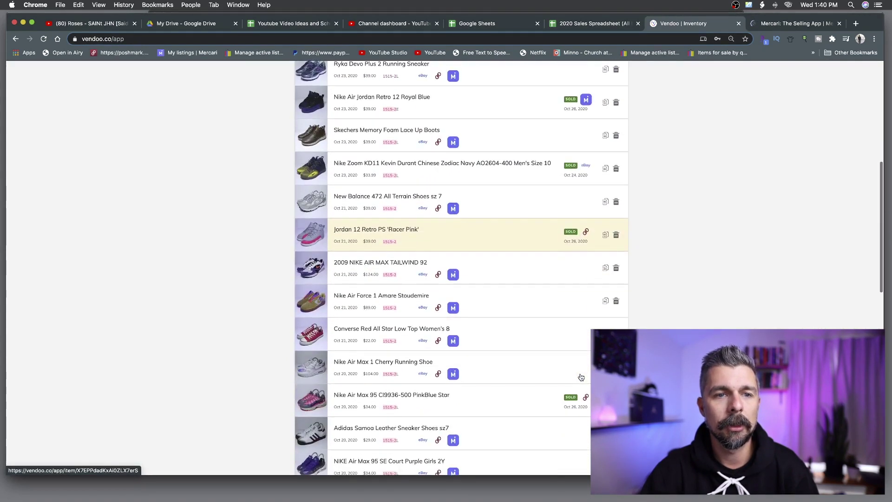
scroll(580, 377, "down", 14)
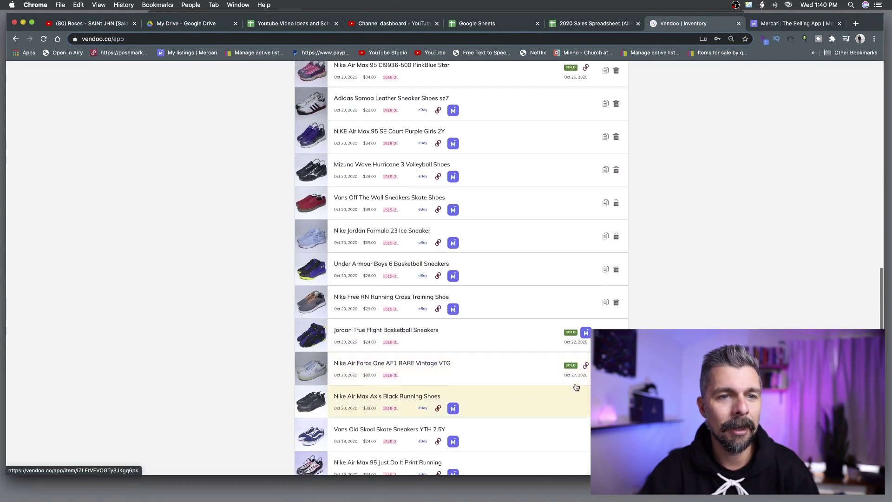
scroll(576, 387, "down", 8)
scroll(557, 295, "up", 8)
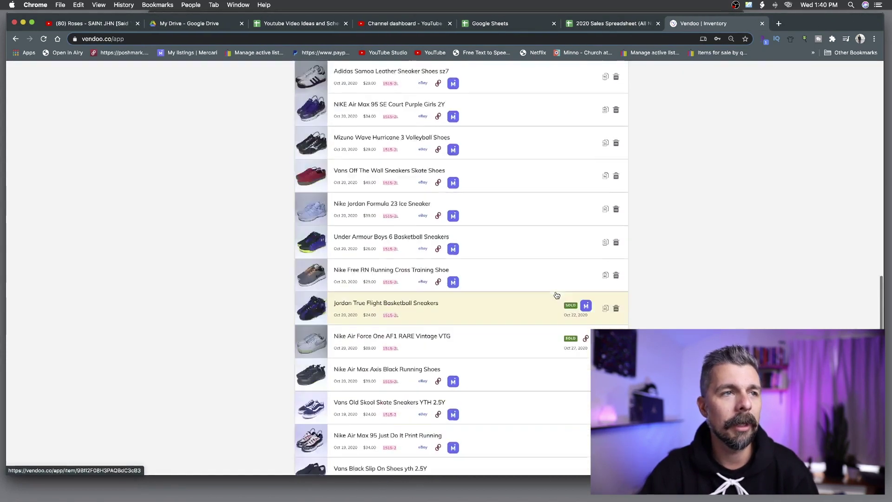
scroll(556, 295, "up", 8)
left_click(522, 241)
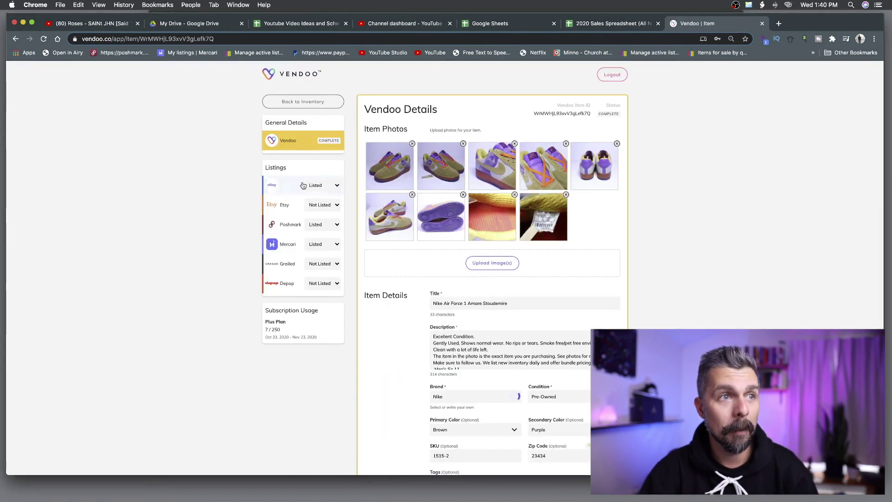
Set its Poshmark status to Sold, confirm, and go back to the inventory list
left_click(320, 225)
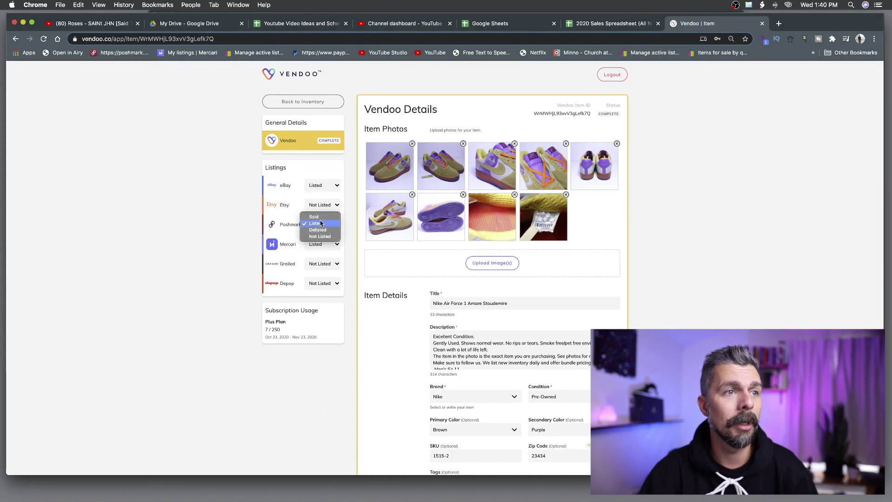
left_click(322, 217)
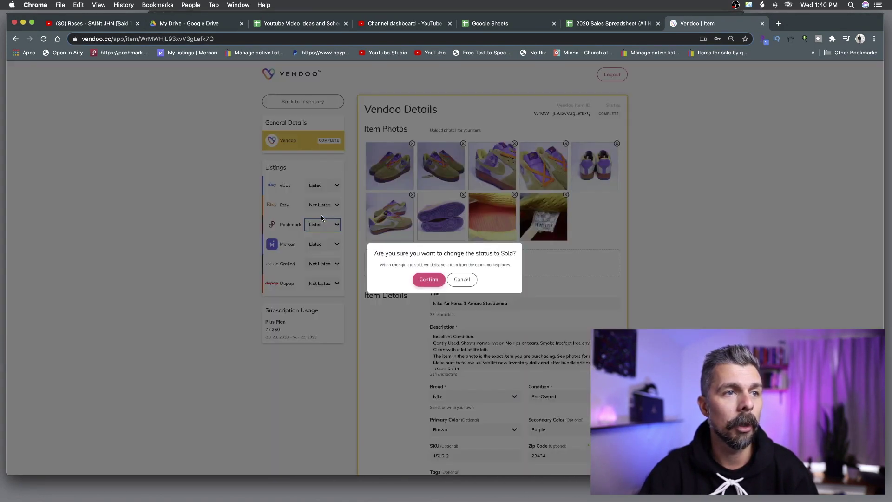
left_click(438, 282)
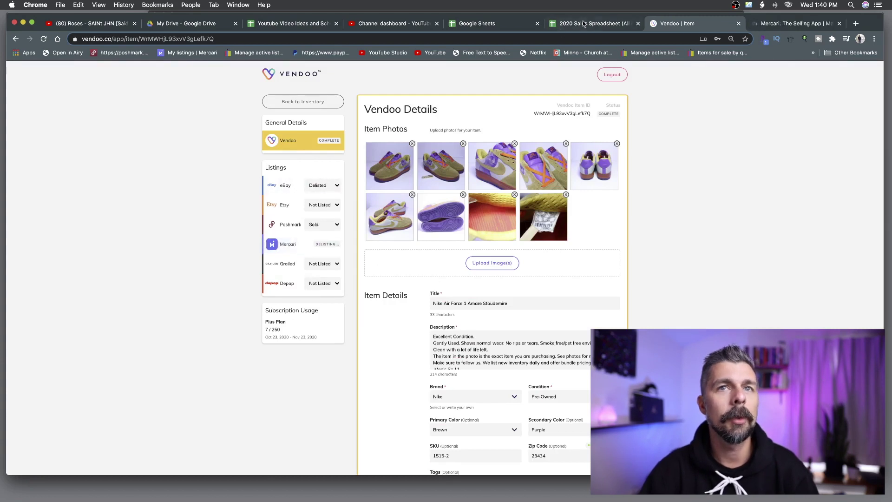
key("super+bracketleft")
scroll(470, 338, "down", 1)
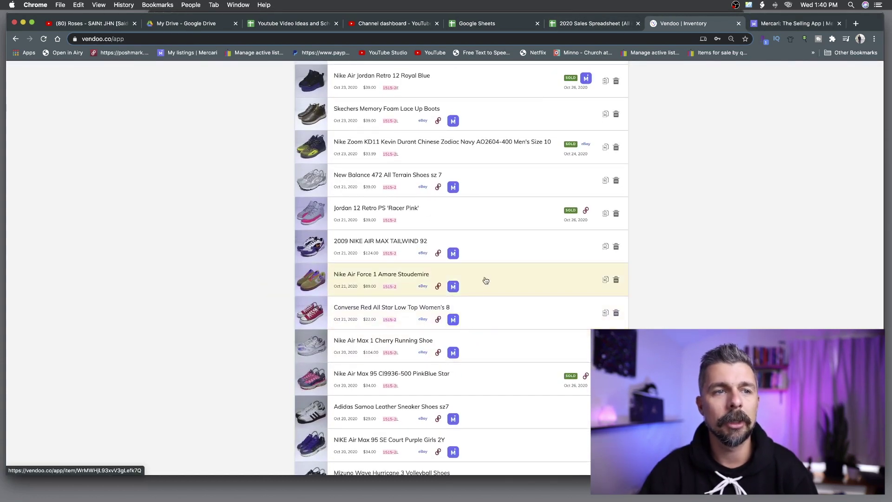
scroll(429, 222, "up", 7)
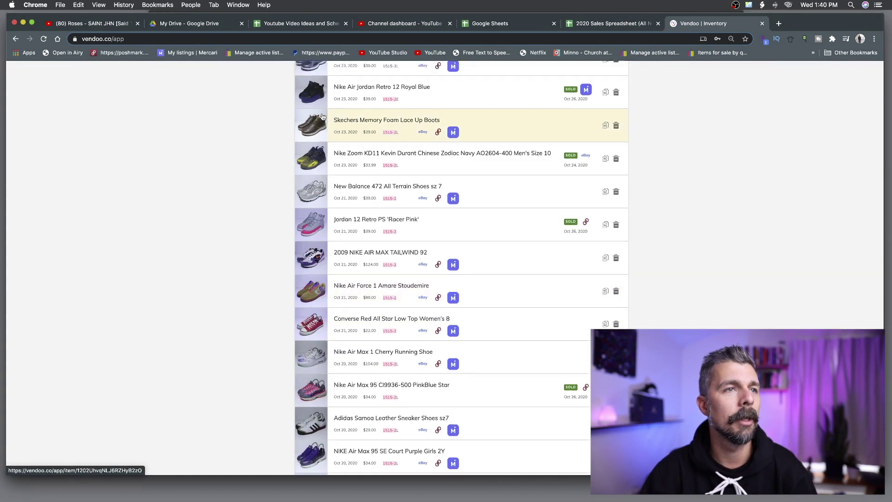
Reload the 1515-2 inventory and scroll it to confirm 13 sold and 20 active items
left_click(44, 38)
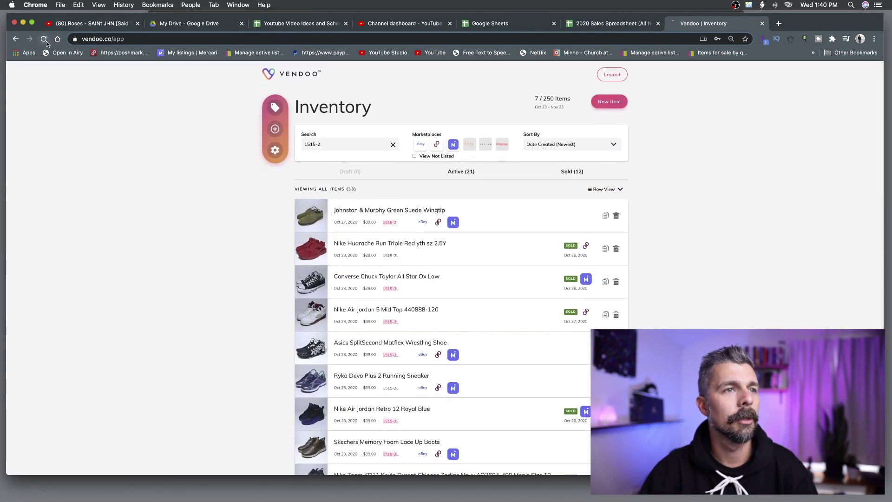
scroll(580, 340, "down", 8)
scroll(579, 340, "down", 2)
scroll(576, 342, "down", 3)
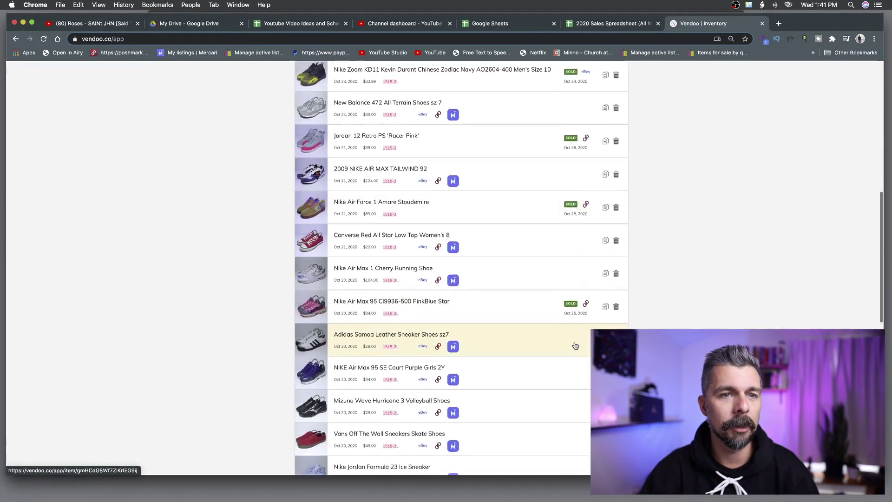
scroll(529, 307, "down", 5)
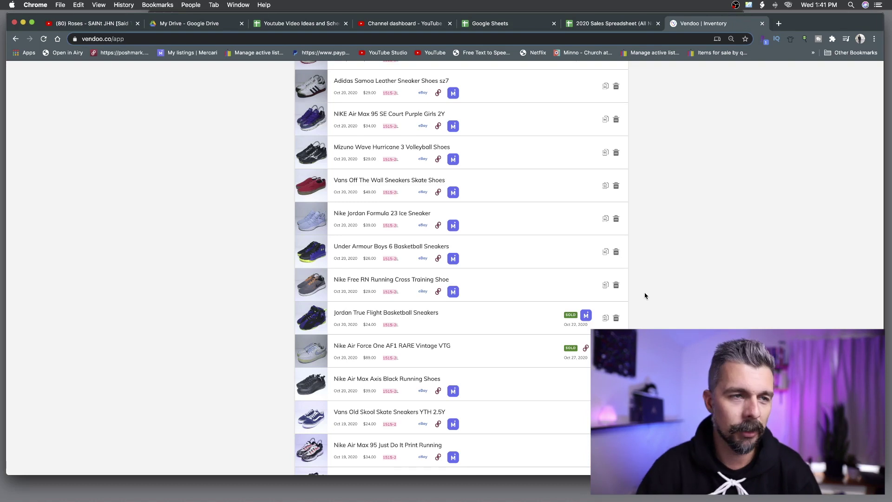
scroll(643, 297, "up", 15)
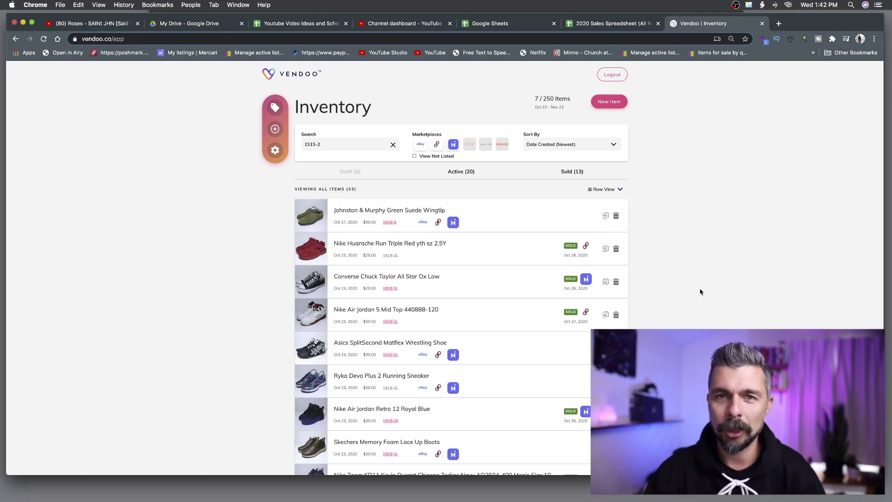
Select the Net to Bank cells K22:K28, then K15:K28, in the spreadsheet
key("ctrl+shift+Tab")
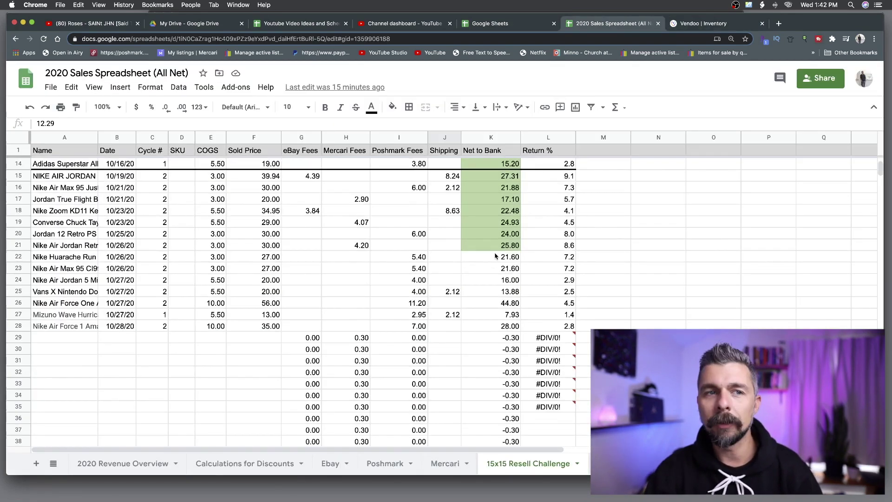
left_click_drag(494, 256, 494, 331)
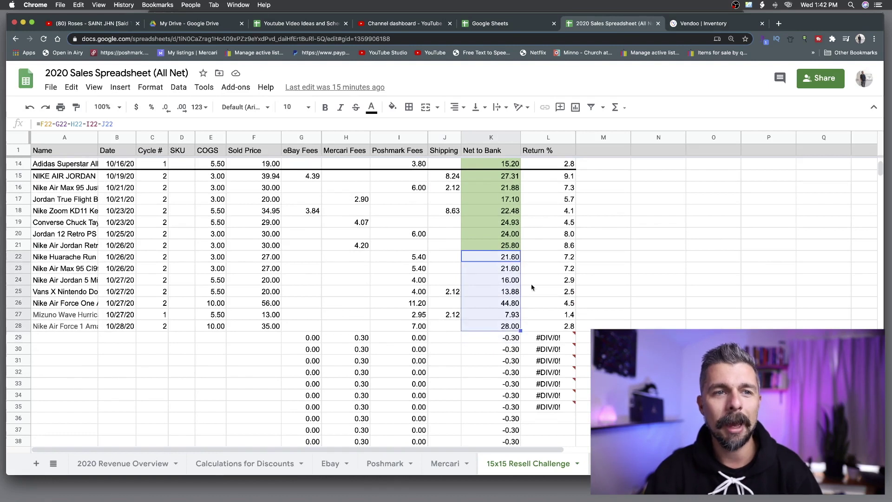
mouse_move(576, 395)
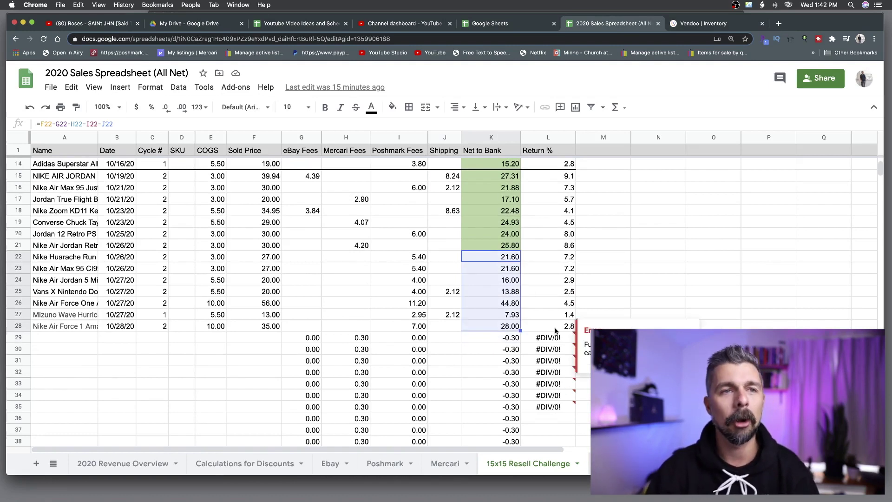
left_click(482, 177)
left_click_drag(484, 322, 487, 331)
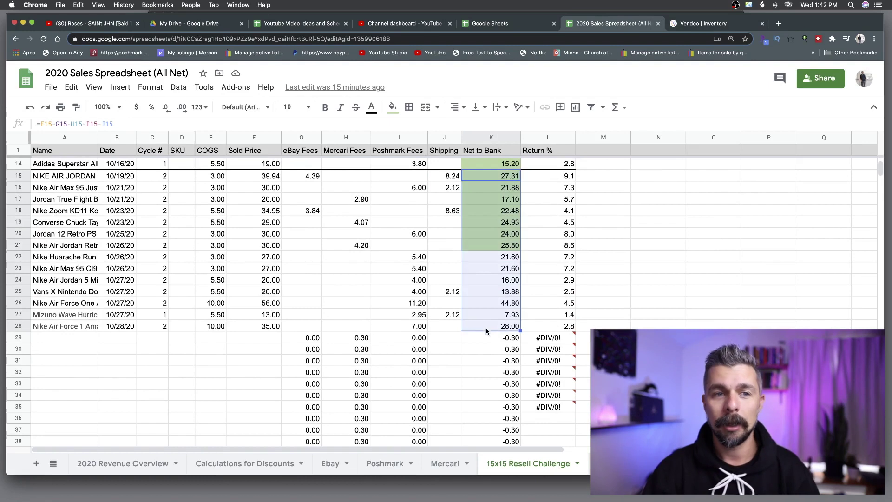